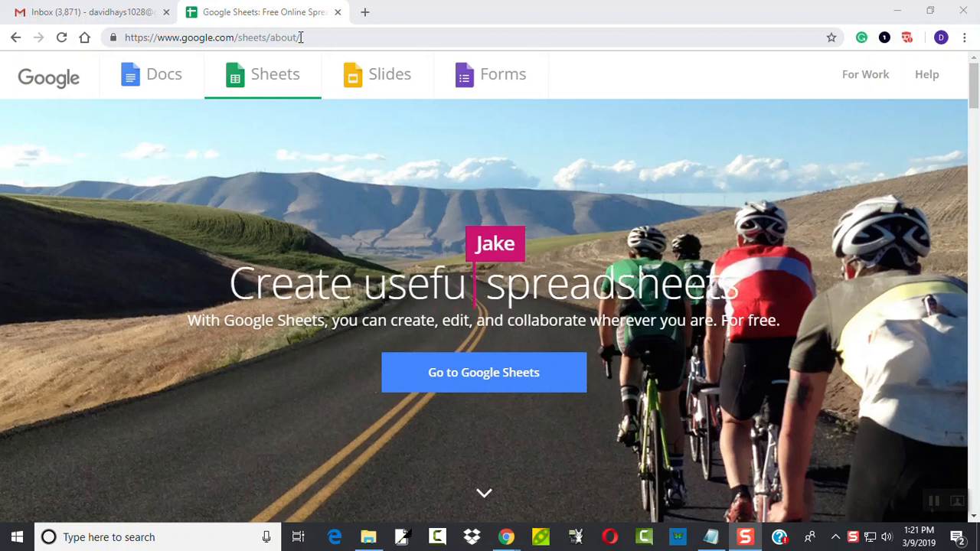
{"action": "left_click_drag", "start_coordinate": [266, 39], "coordinate": [330, 36]}
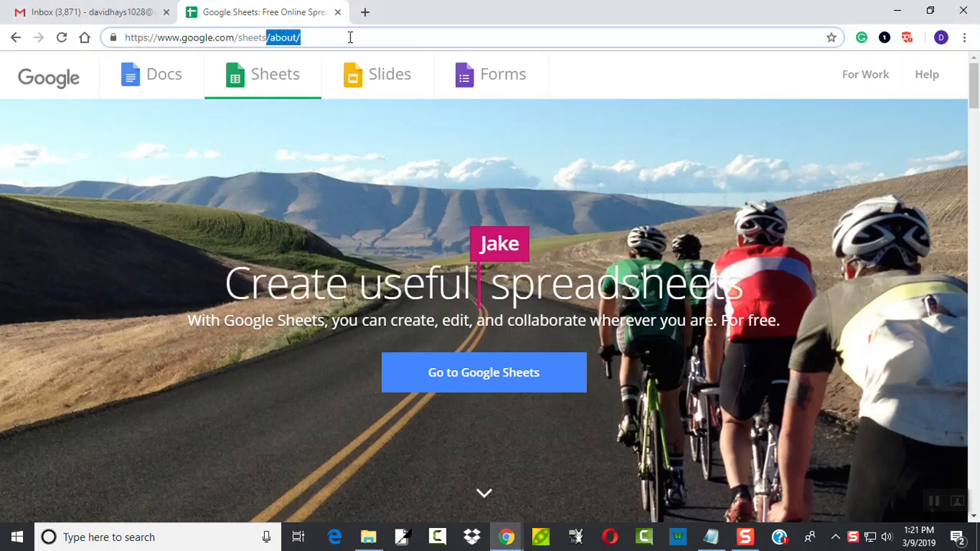
{"action": "key", "text": "BackSpace"}
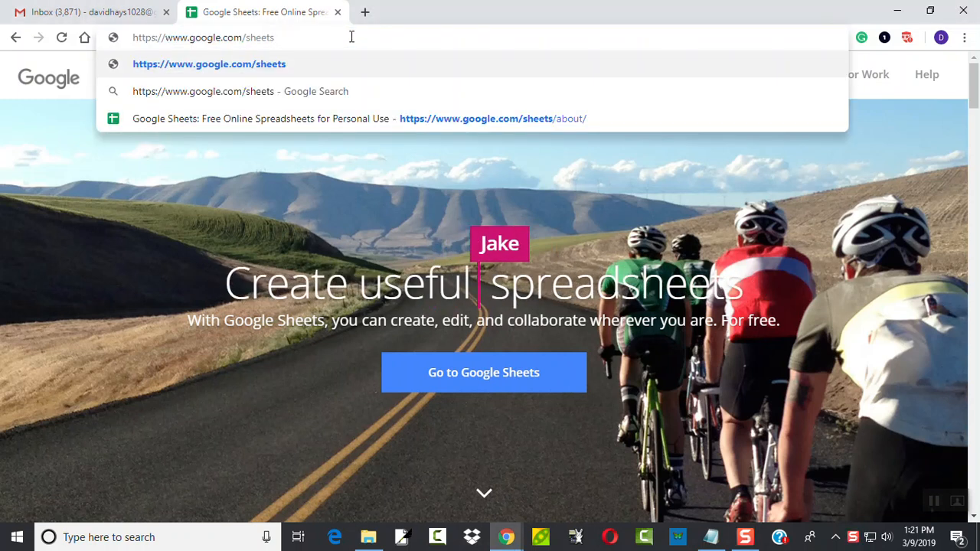
{"action": "key", "text": "Return"}
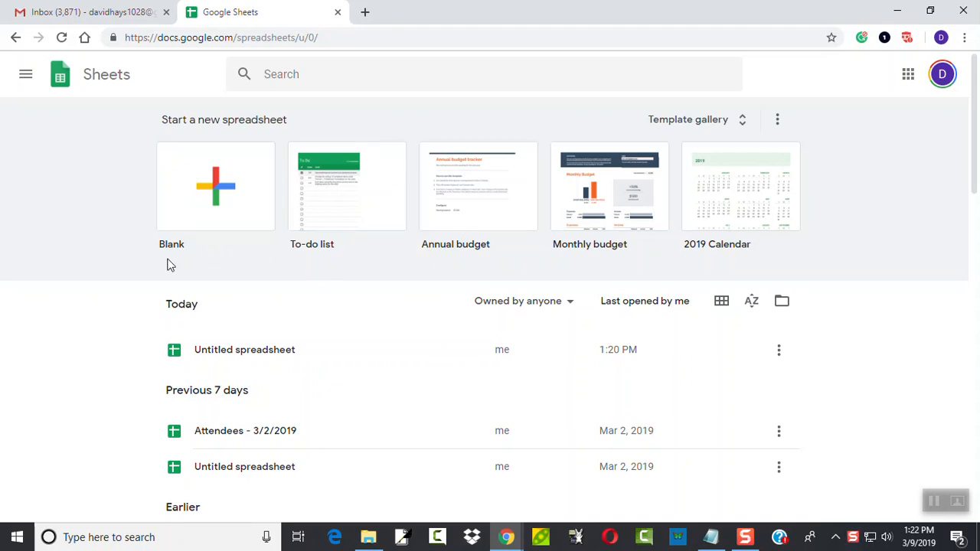
{"action": "left_click", "coordinate": [218, 188]}
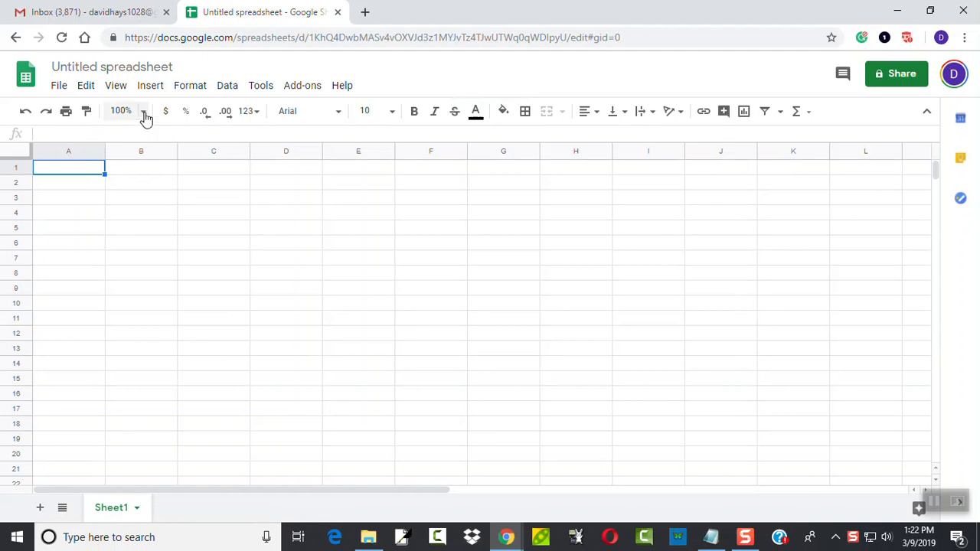
{"action": "left_click", "coordinate": [145, 113]}
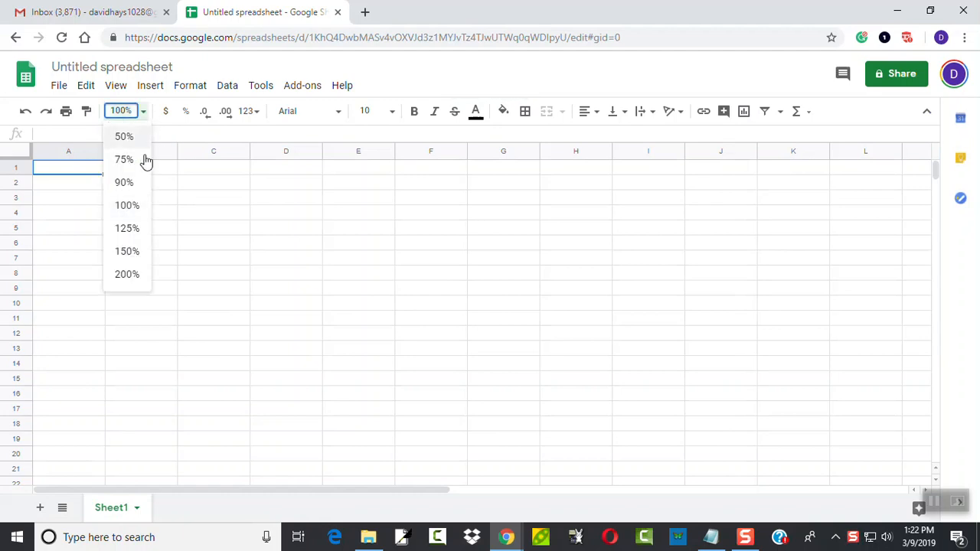
{"action": "left_click", "coordinate": [131, 252]}
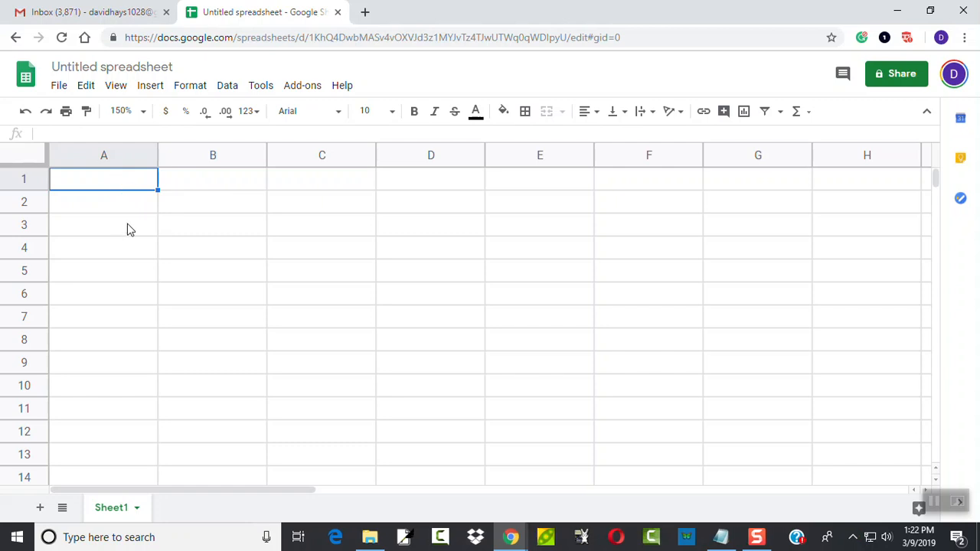
Step: Enter the whole numbers 3 through 10 down column A in cells A1 to A8
{"action": "type", "text": "3"}
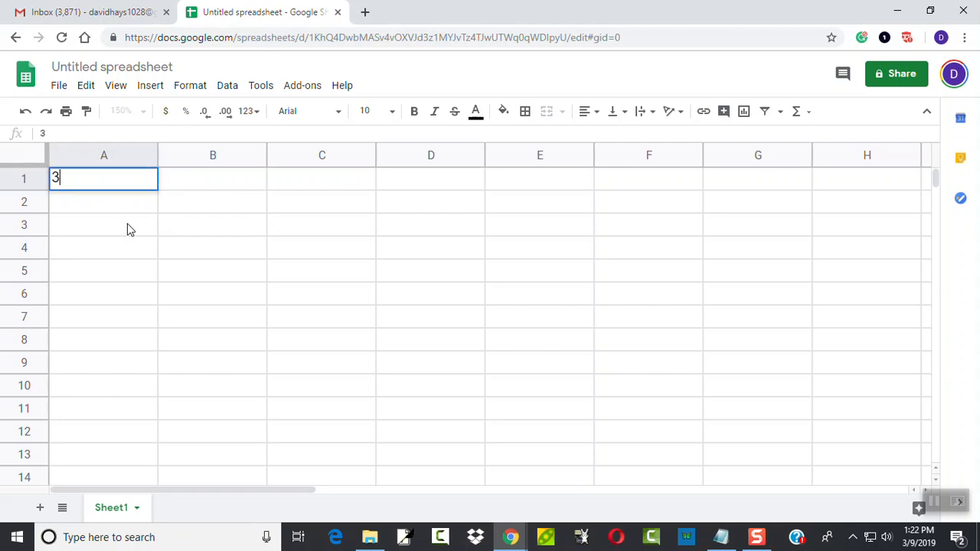
{"action": "key", "text": "Return"}
{"action": "type", "text": "4"}
{"action": "key", "text": "Return"}
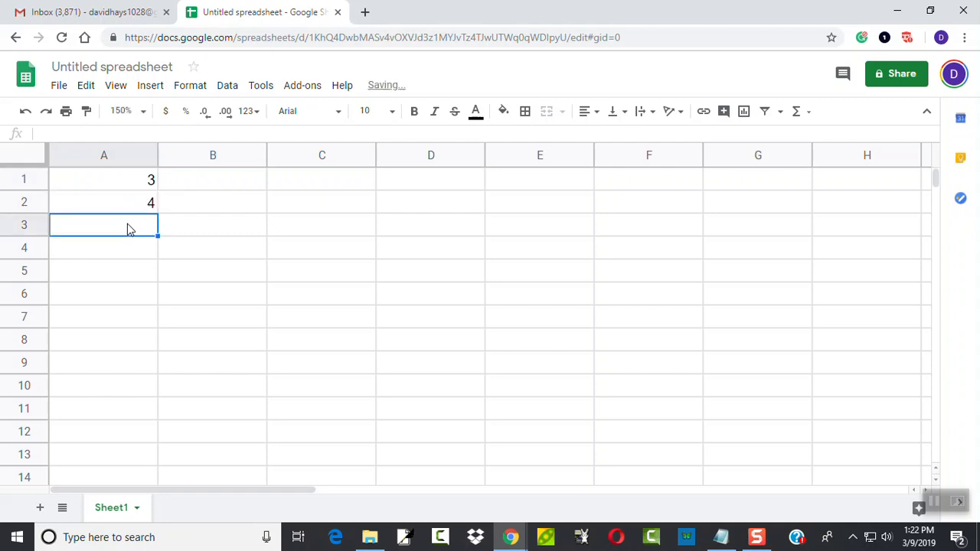
{"action": "type", "text": "5"}
{"action": "key", "text": "Return"}
{"action": "type", "text": "6"}
{"action": "key", "text": "Return"}
{"action": "type", "text": "7"}
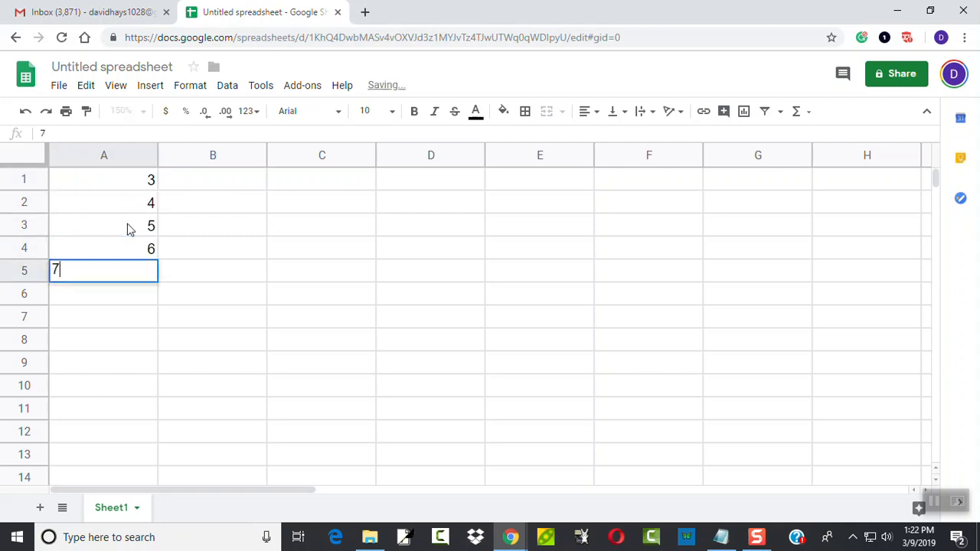
{"action": "key", "text": "Return"}
{"action": "type", "text": "8"}
{"action": "key", "text": "Return"}
{"action": "type", "text": "9"}
{"action": "key", "text": "Return"}
{"action": "type", "text": "10"}
{"action": "key", "text": "Return"}
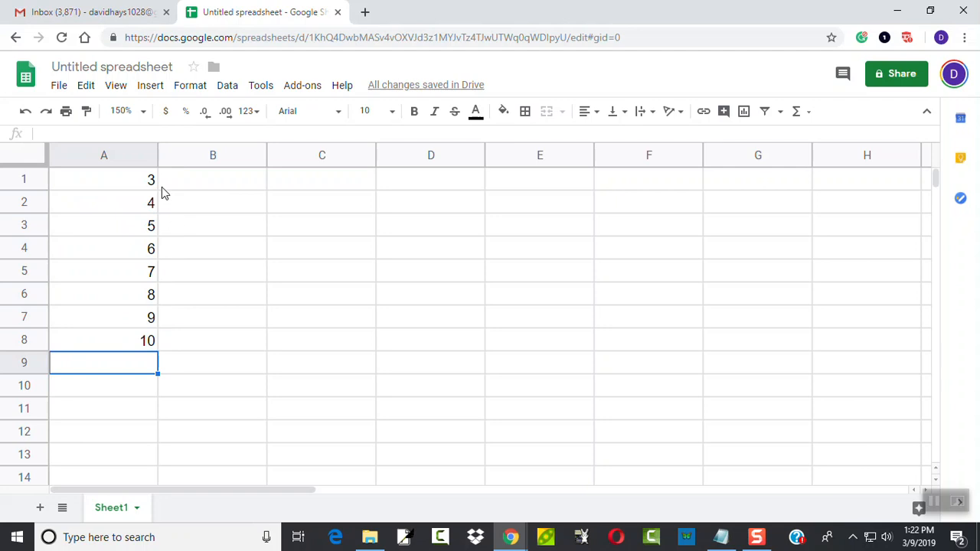
Step: Edit the value in cell A3 so that it reads 5.12
{"action": "left_click", "coordinate": [140, 188]}
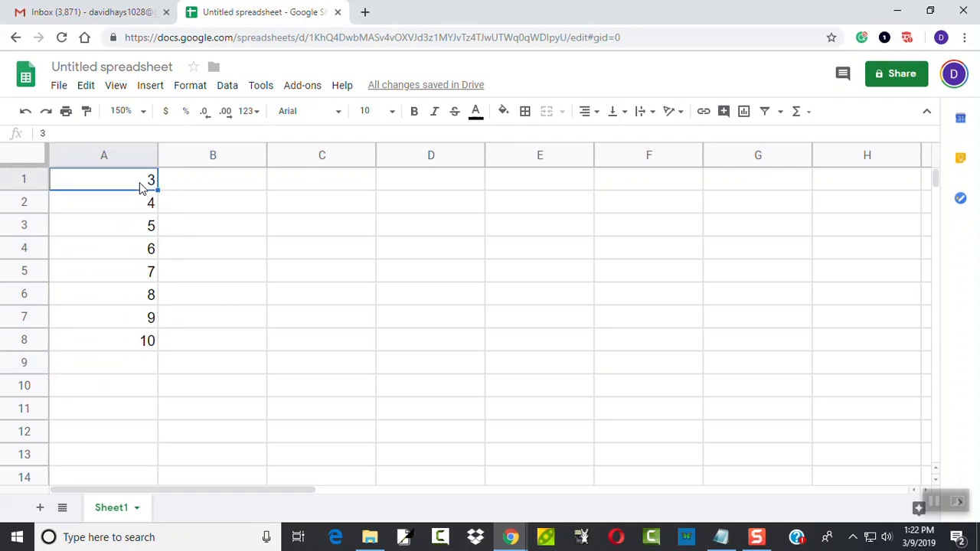
{"action": "key", "text": "Tab"}
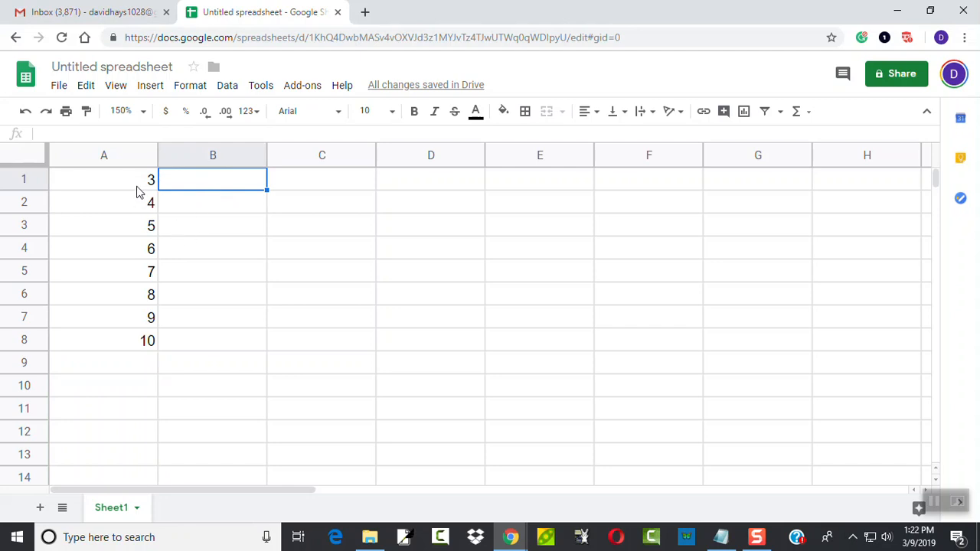
{"action": "left_click", "coordinate": [134, 227]}
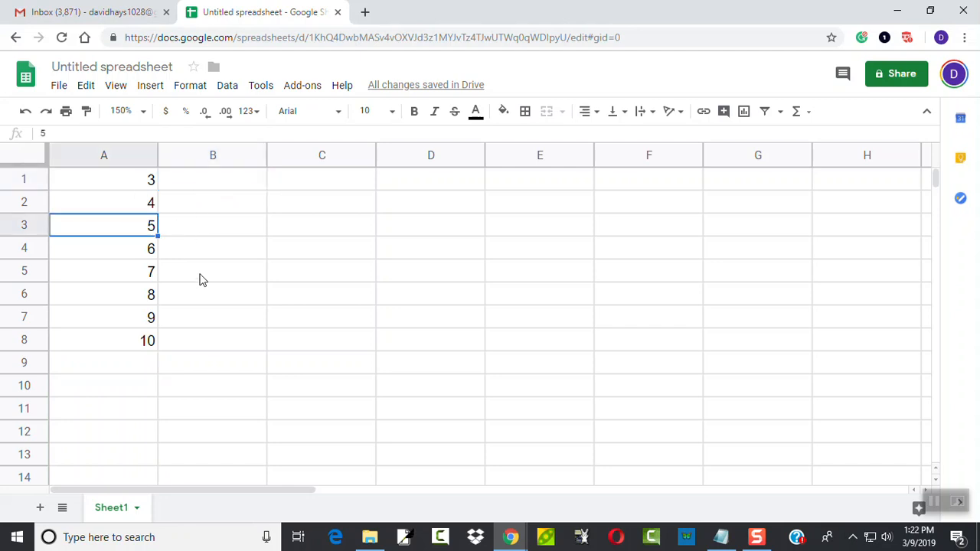
{"action": "key", "text": "Return"}
{"action": "type", "text": ".12"}
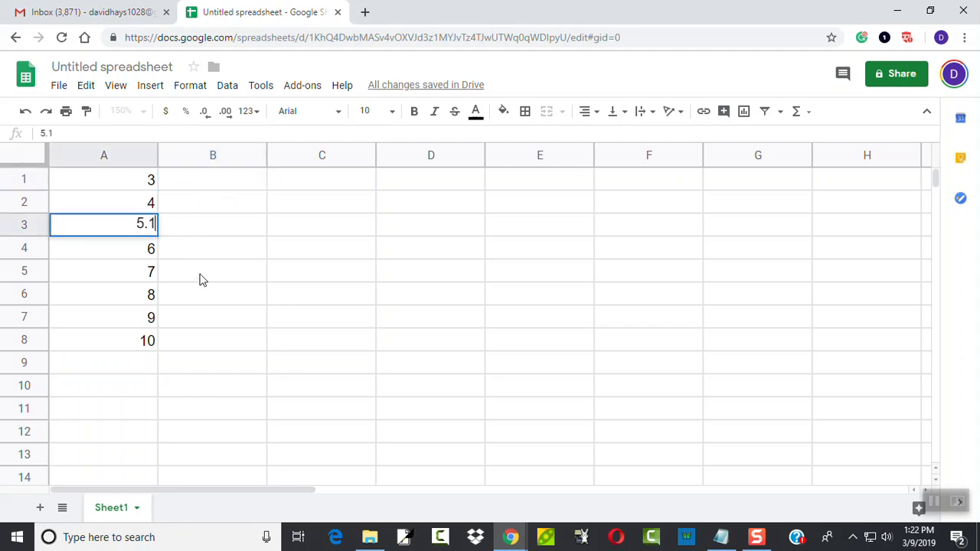
{"action": "key", "text": "Return"}
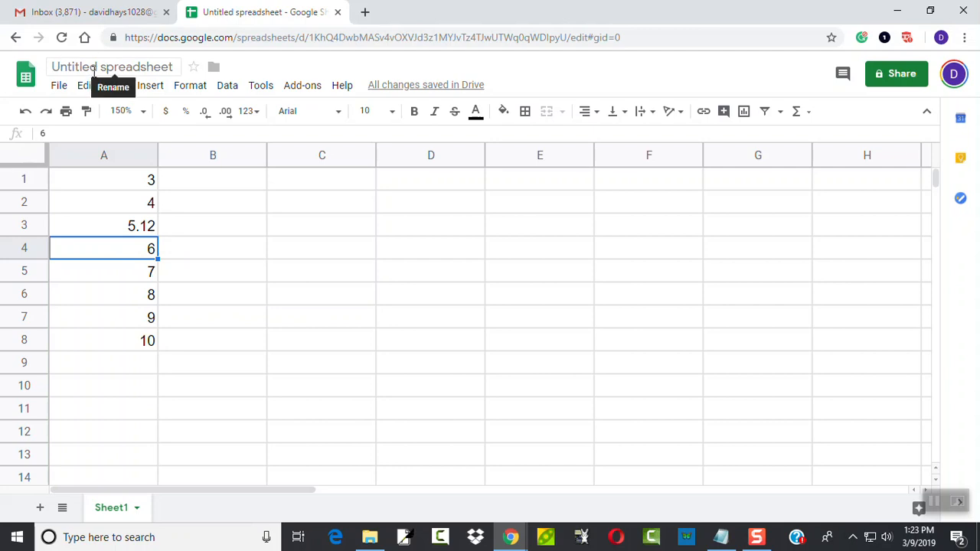
Step: Rename the spreadsheet as "Stats - Chapter 1"
{"action": "left_click", "coordinate": [175, 67]}
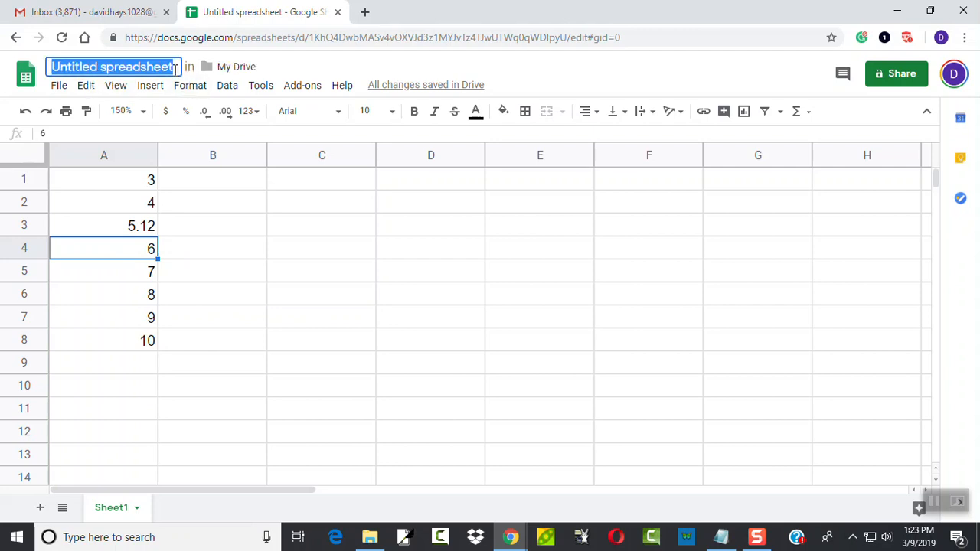
{"action": "type", "text": "Stats - Chapter 1"}
{"action": "key", "text": "Return"}
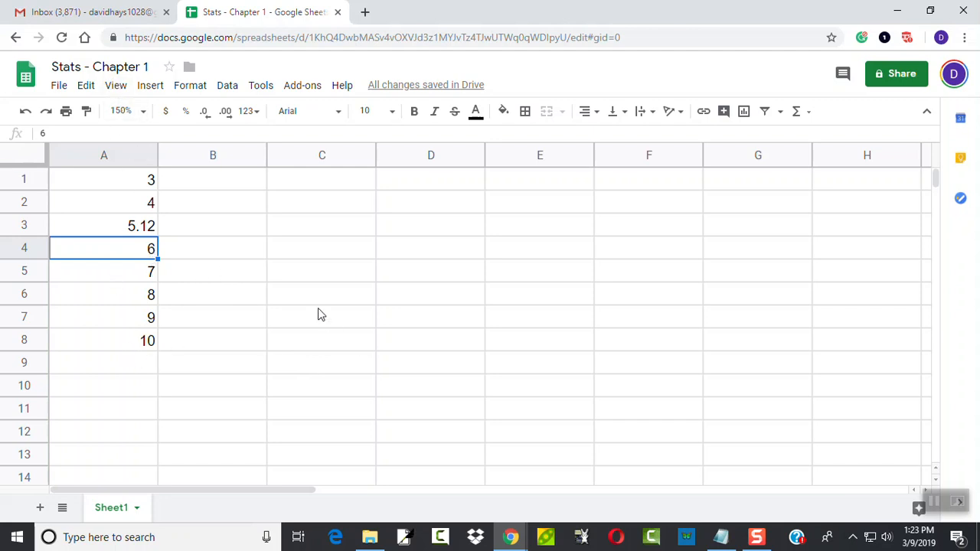
Step: Enter the formula =A1*A1 in cell B1 to square the first number of column A
{"action": "left_click", "coordinate": [131, 183]}
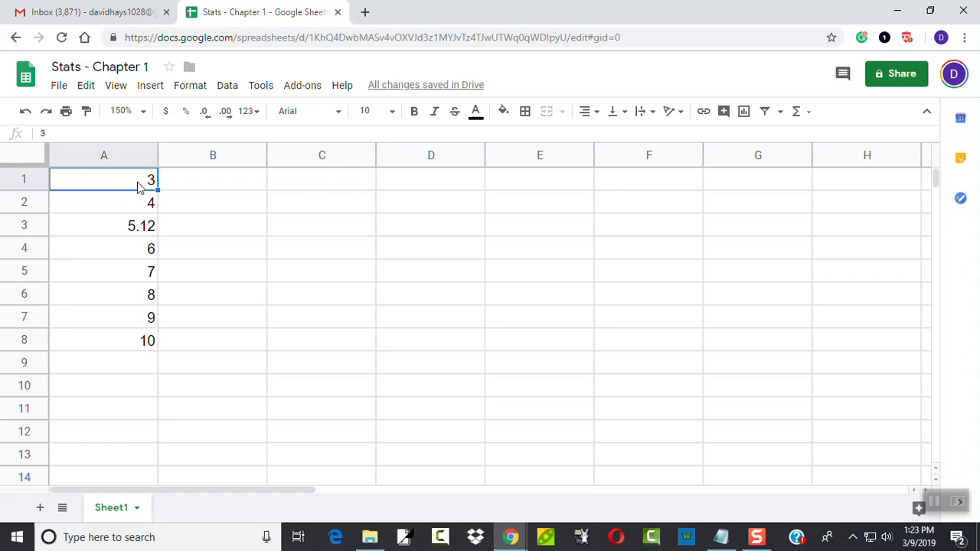
{"action": "left_click", "coordinate": [130, 349]}
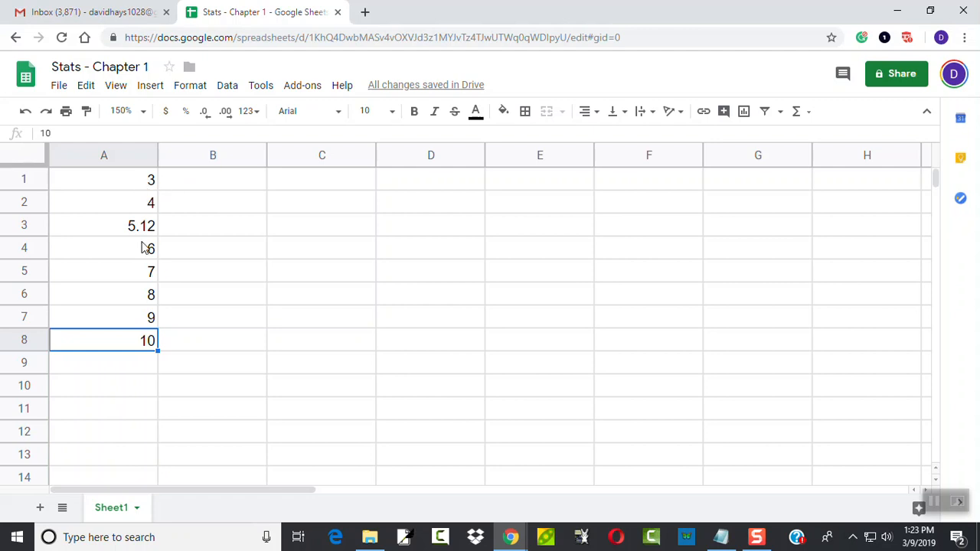
{"action": "left_click", "coordinate": [204, 184]}
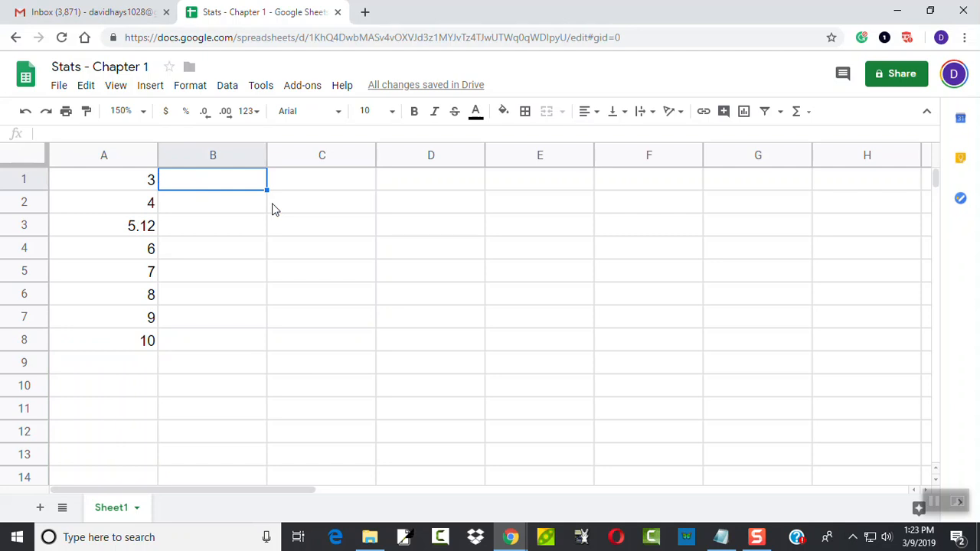
{"action": "type", "text": "="}
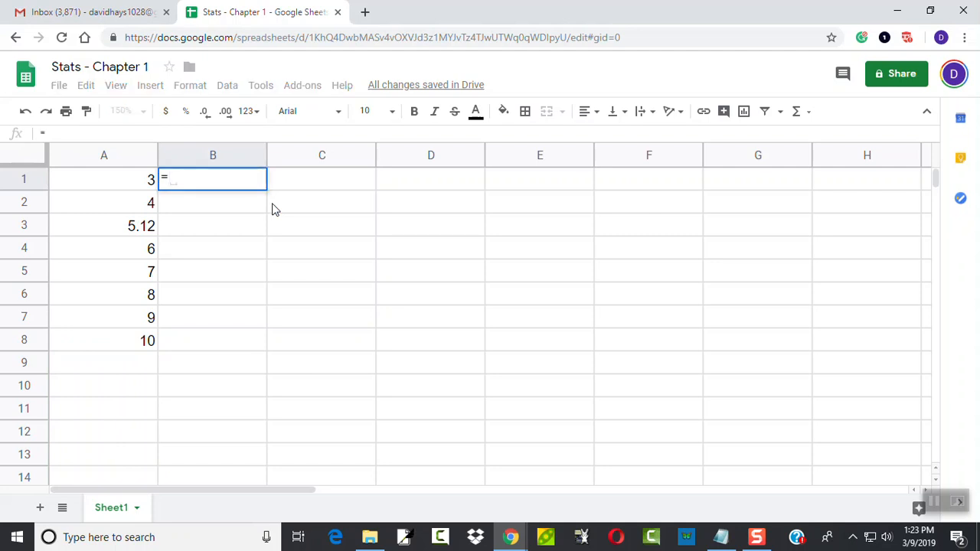
{"action": "type", "text": "A1"}
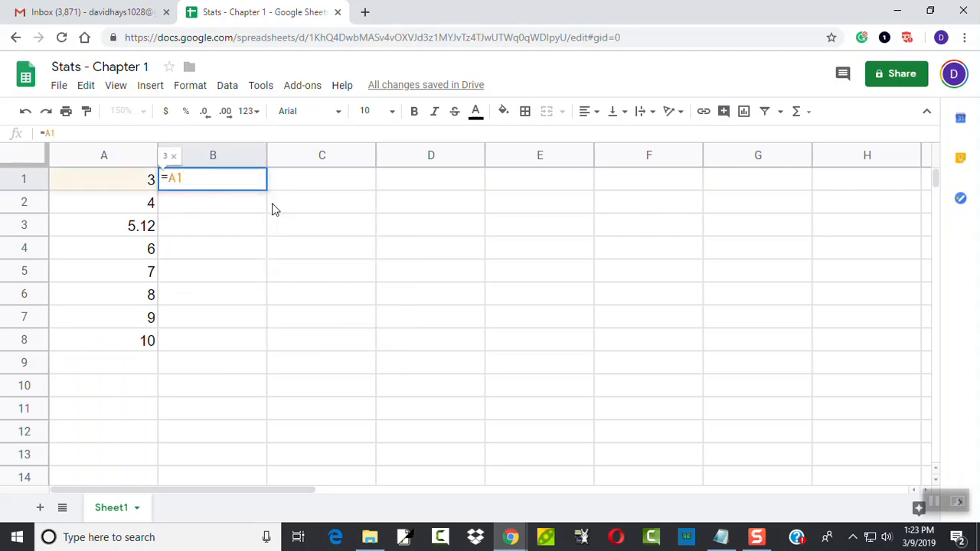
{"action": "type", "text": "*A1"}
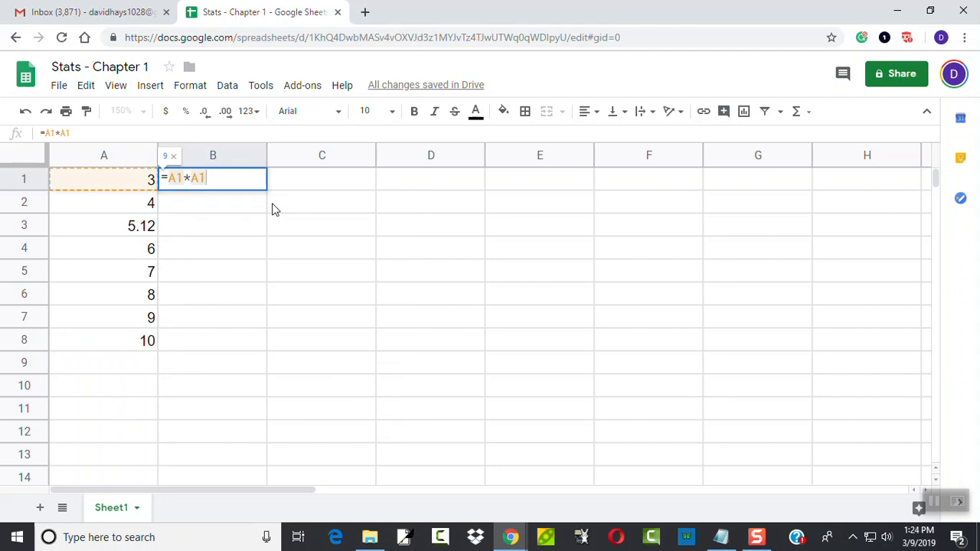
{"action": "key", "text": "Return"}
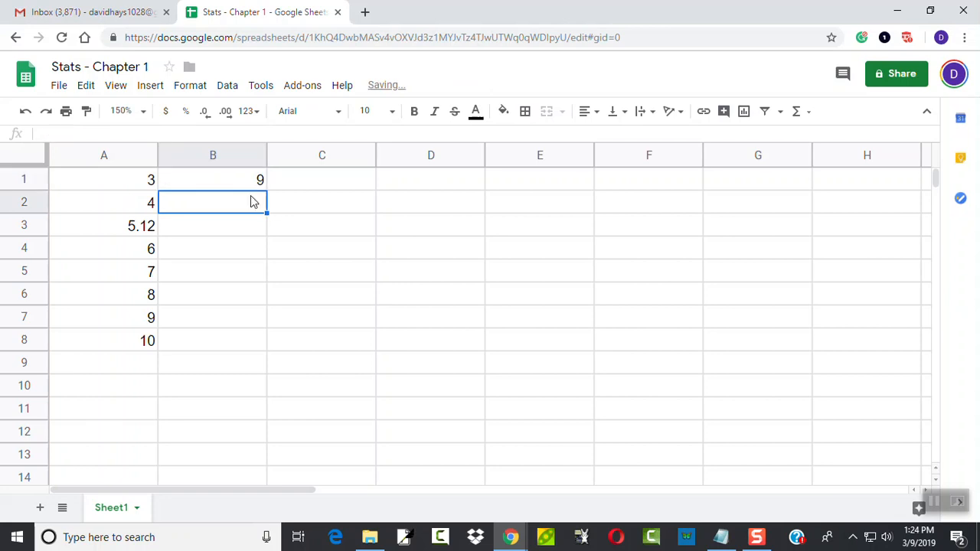
Step: Fill the squaring formula from B1 down to B8 and inspect the copied formula in B8 without changing it
{"action": "left_click", "coordinate": [241, 188]}
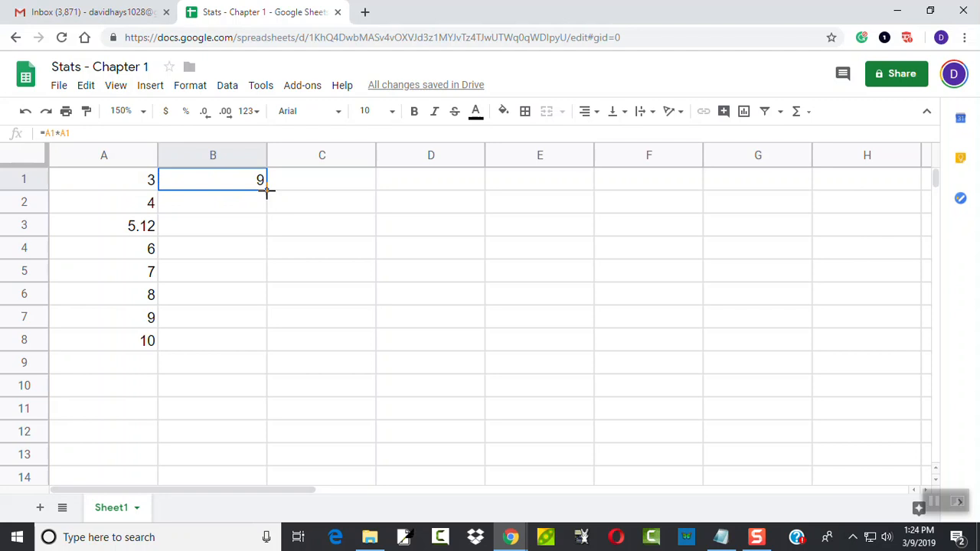
{"action": "left_click_drag", "start_coordinate": [267, 191], "coordinate": [254, 343]}
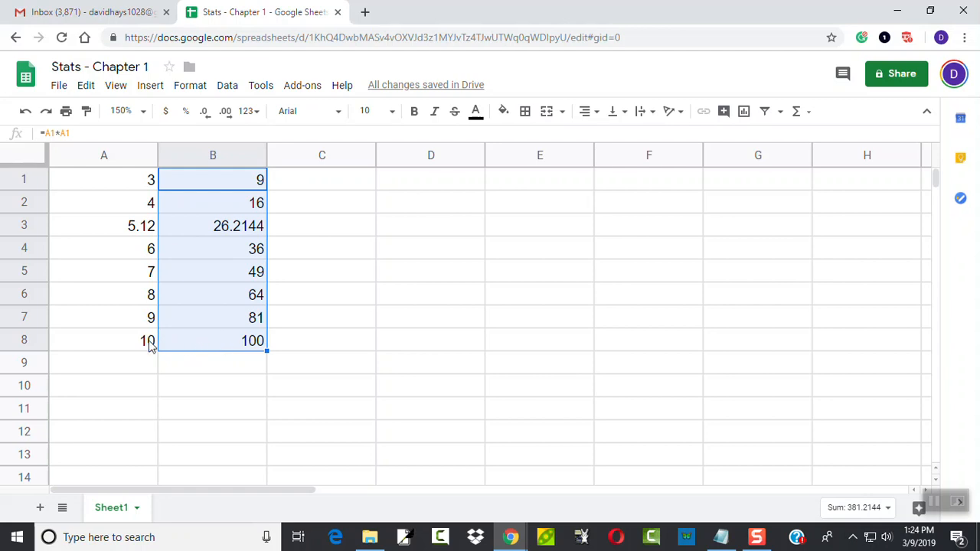
{"action": "left_click", "coordinate": [227, 347]}
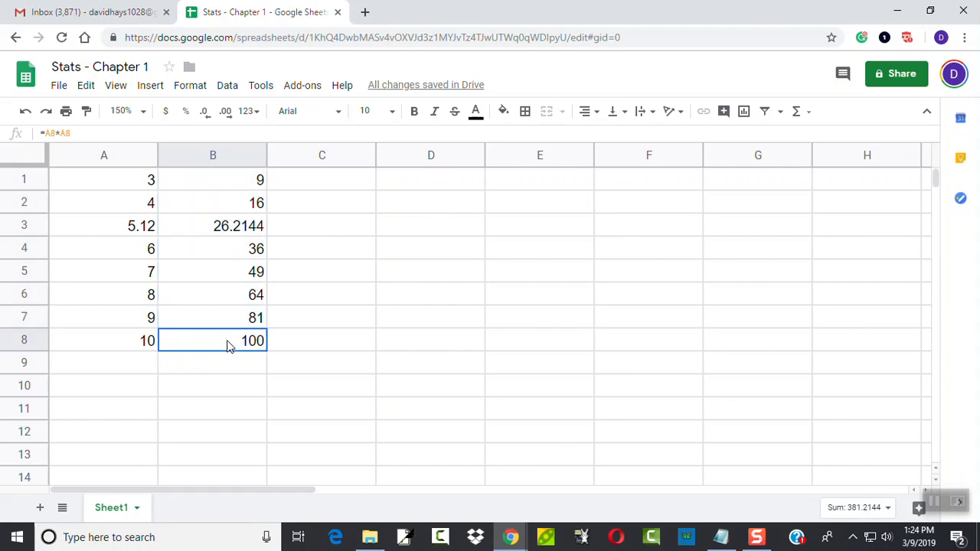
{"action": "left_click", "coordinate": [90, 134]}
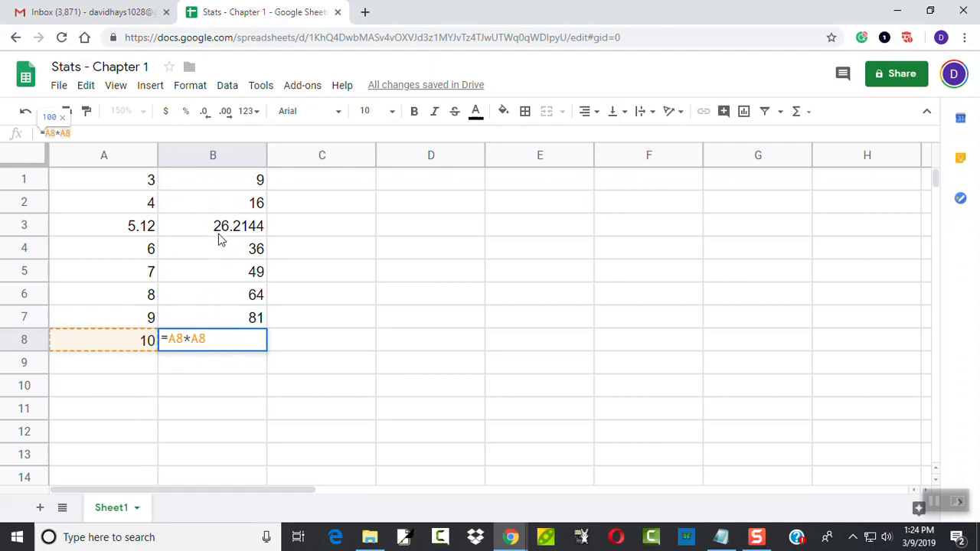
{"action": "key", "text": "Escape"}
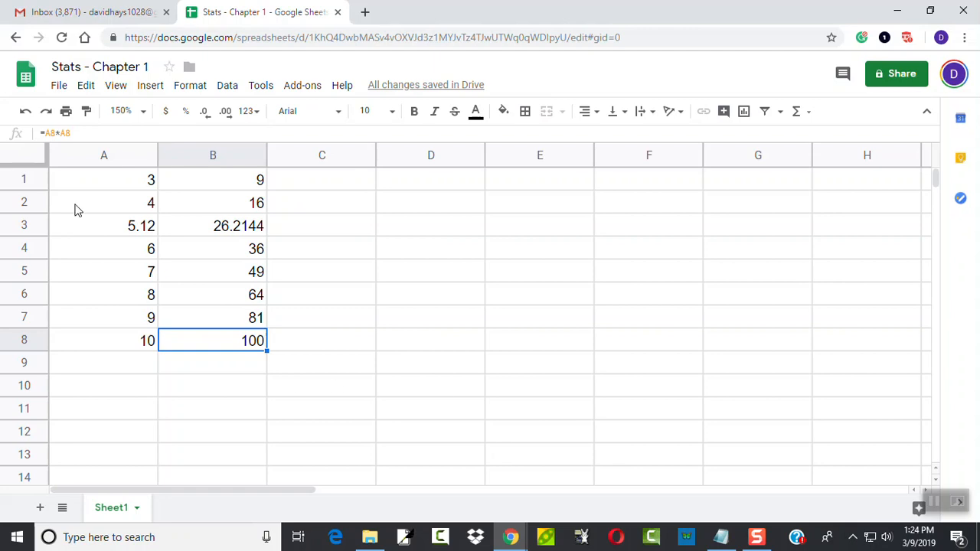
Step: Return to the Sheets home page and reopen the "Stats - Chapter 1" spreadsheet
{"action": "left_click", "coordinate": [26, 73]}
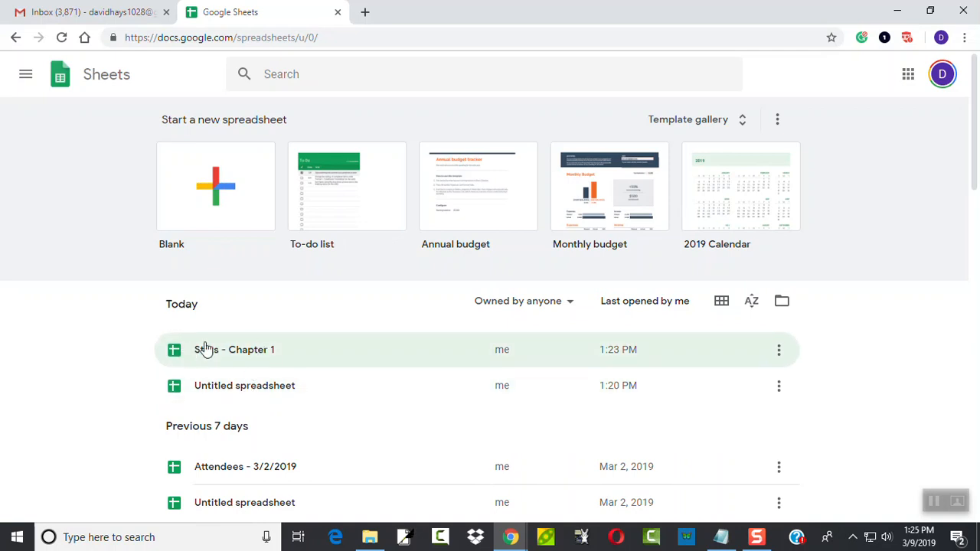
{"action": "left_click", "coordinate": [252, 349]}
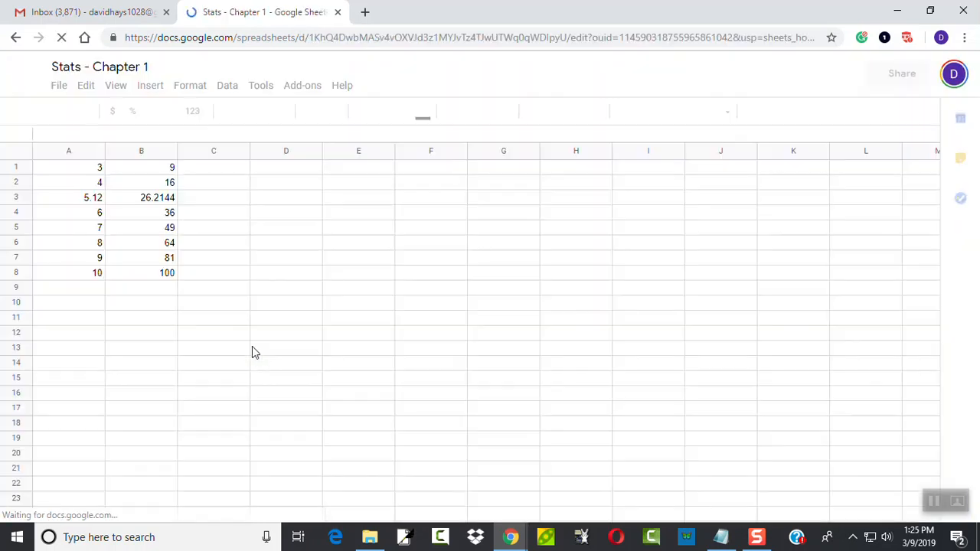